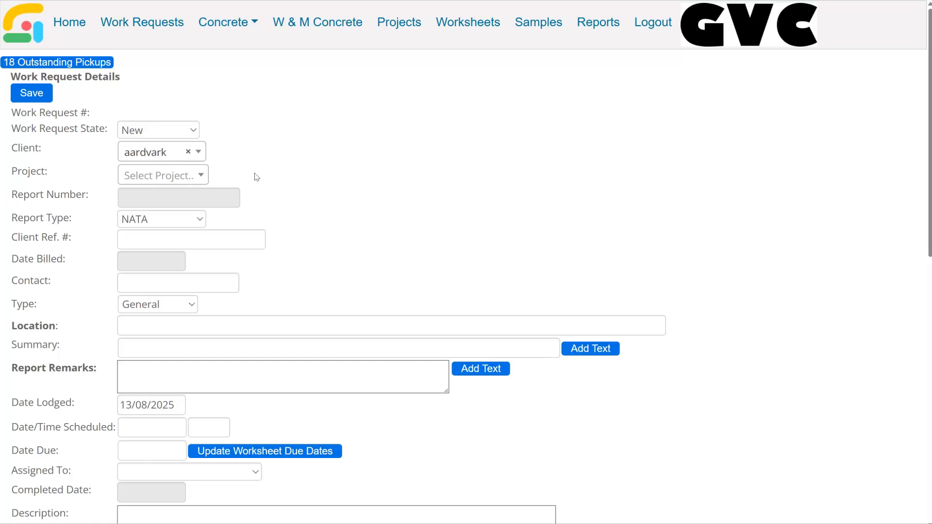
# Assign the project RV20007 - Crescent Estate - Kempsey Bypass to the new work request, leaving the client reference and contact blank
pyautogui.click(201, 178)
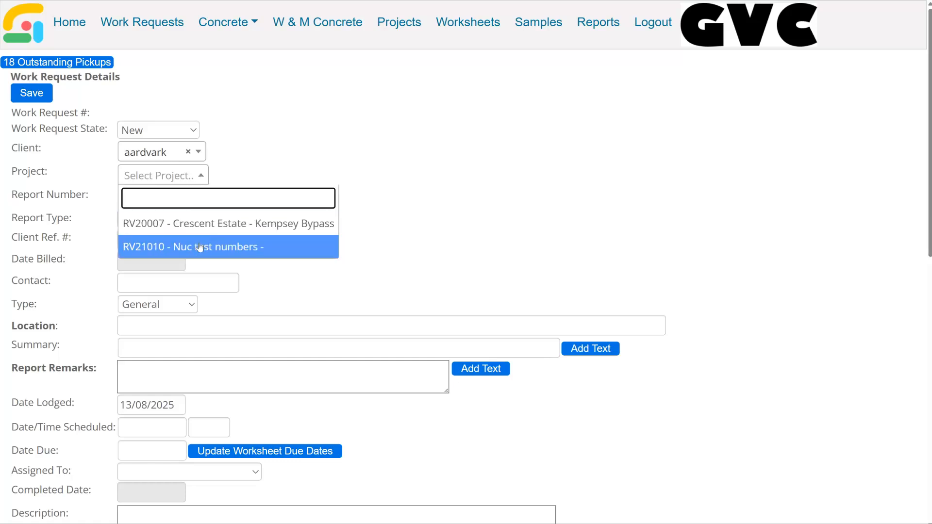
pyautogui.click(185, 225)
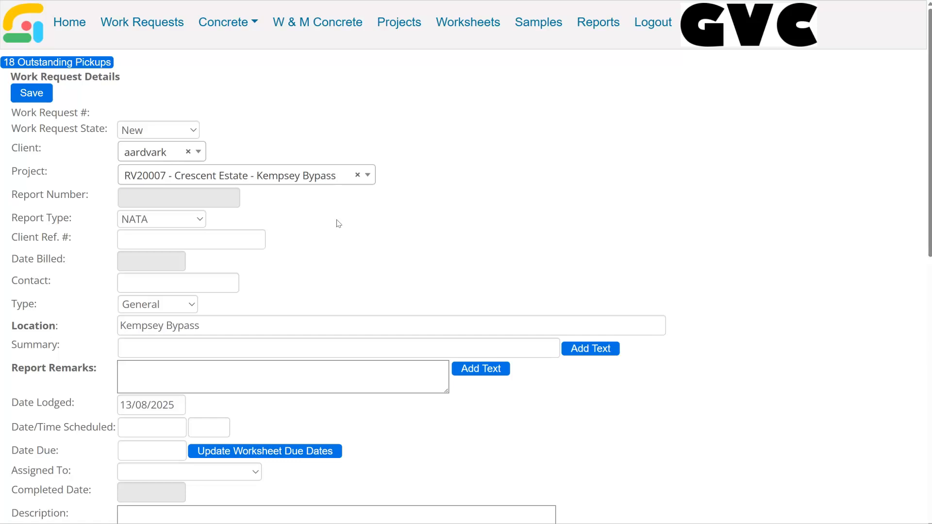
pyautogui.click(132, 239)
pyautogui.scroll(-1, 345, 238)
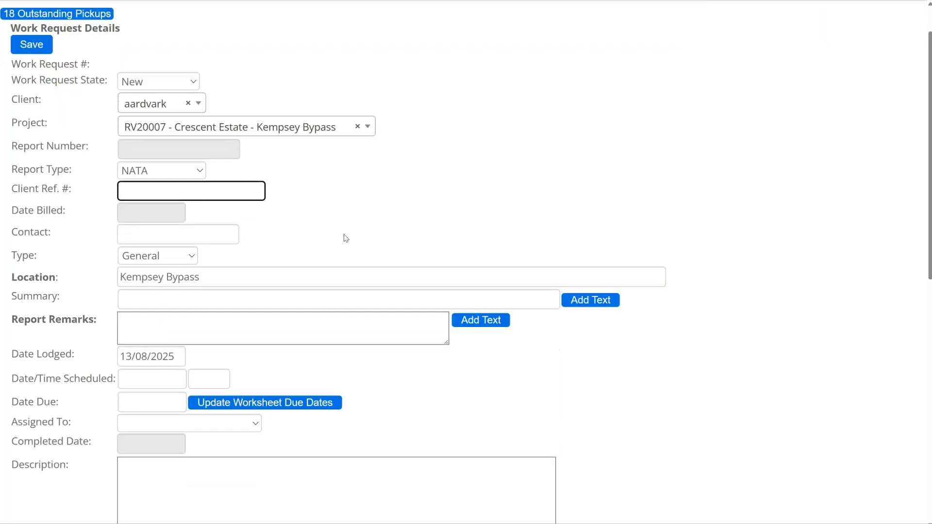
pyautogui.click(232, 214)
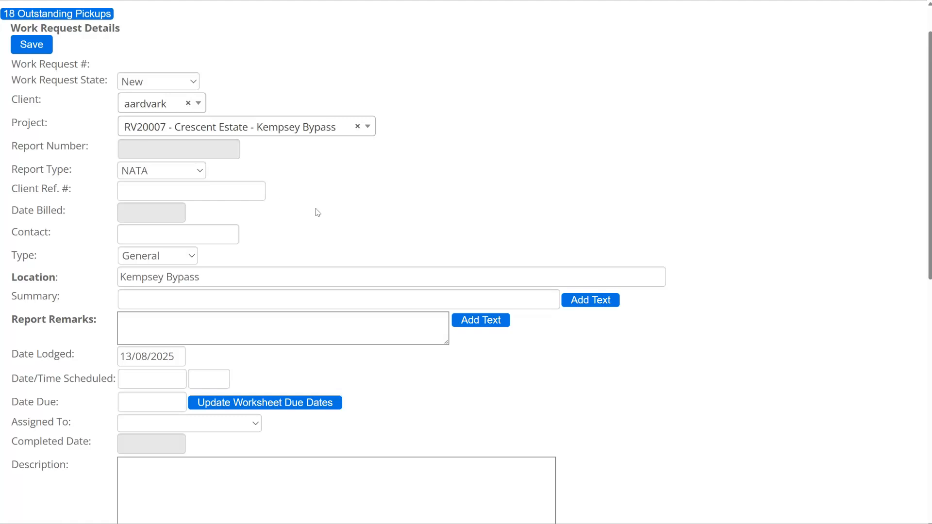
pyautogui.click(176, 238)
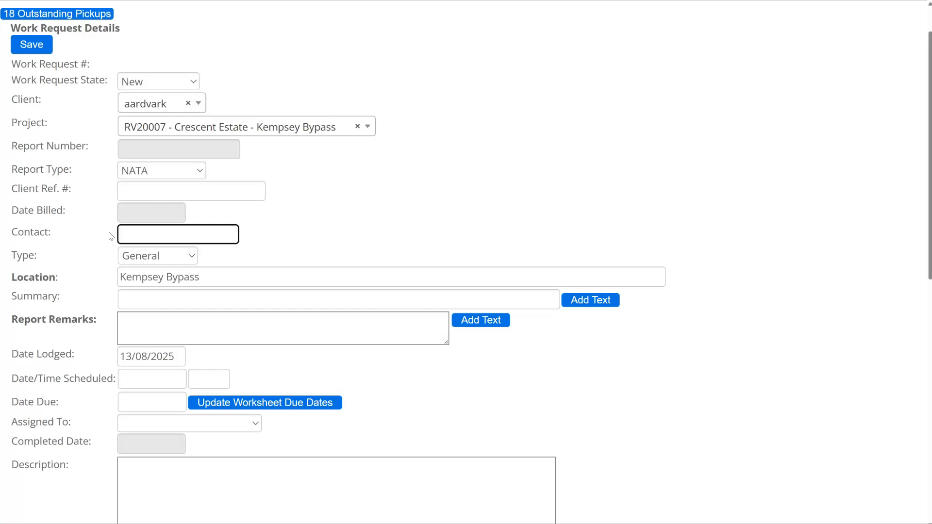
# Extend the work request's location to read Kempsey Bypass - Gate 05
pyautogui.click(218, 278)
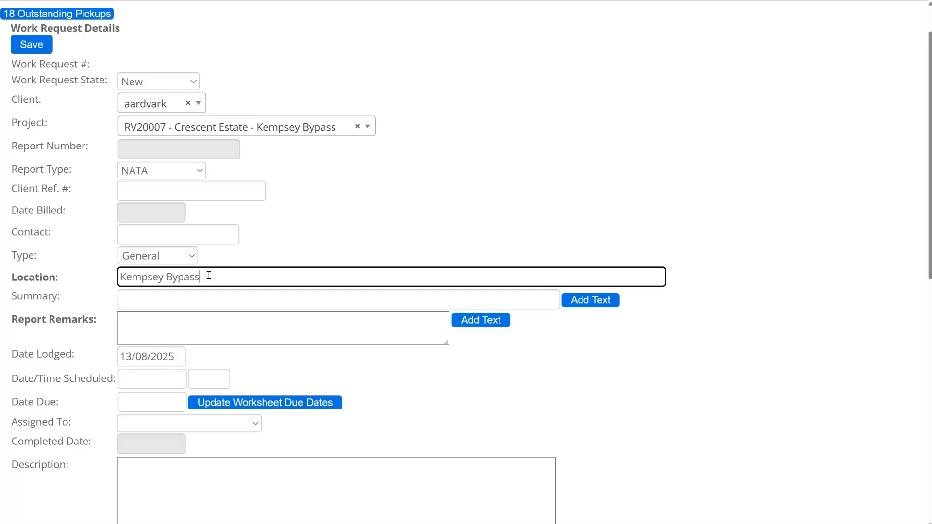
pyautogui.write('- Gate 05')
pyautogui.click(267, 255)
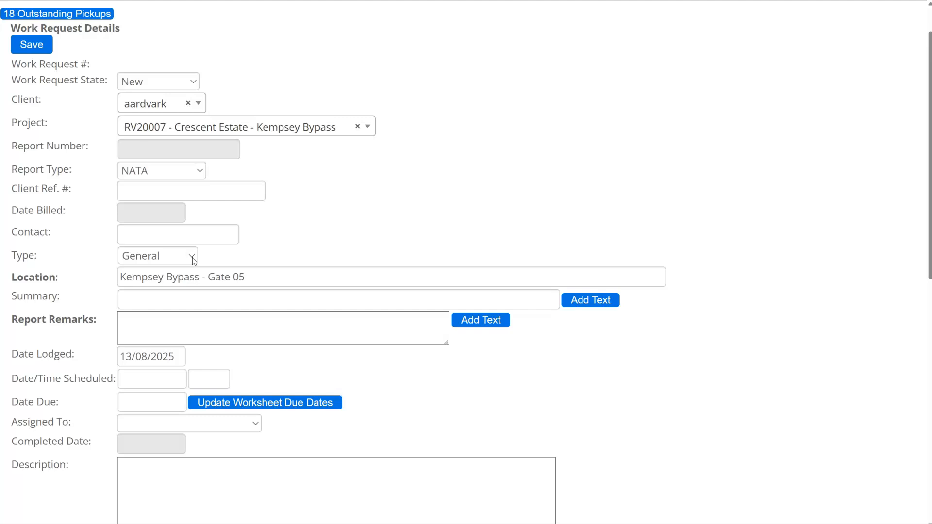
# Switch the request type to Multi-Sample to view its additional report fields, and return it to General
pyautogui.click(193, 260)
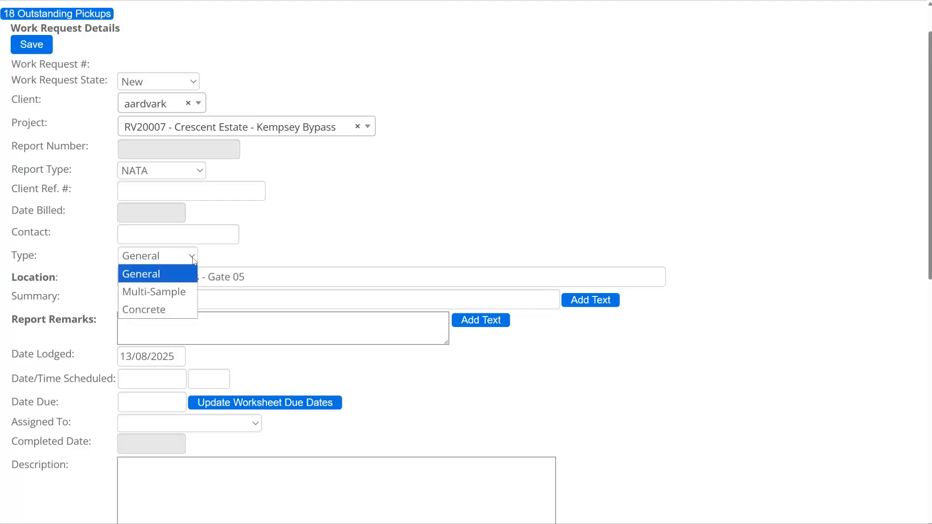
pyautogui.click(162, 296)
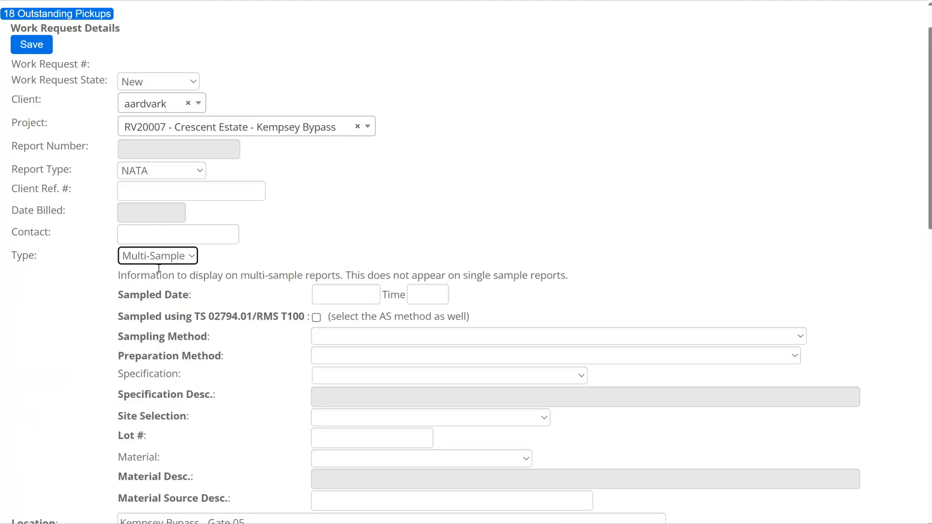
pyautogui.scroll(-2, 270, 254)
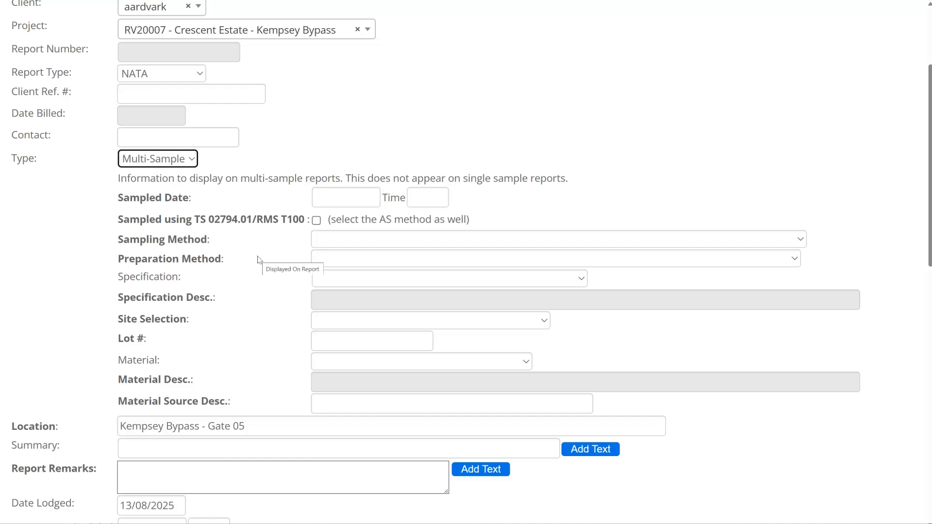
pyautogui.click(190, 162)
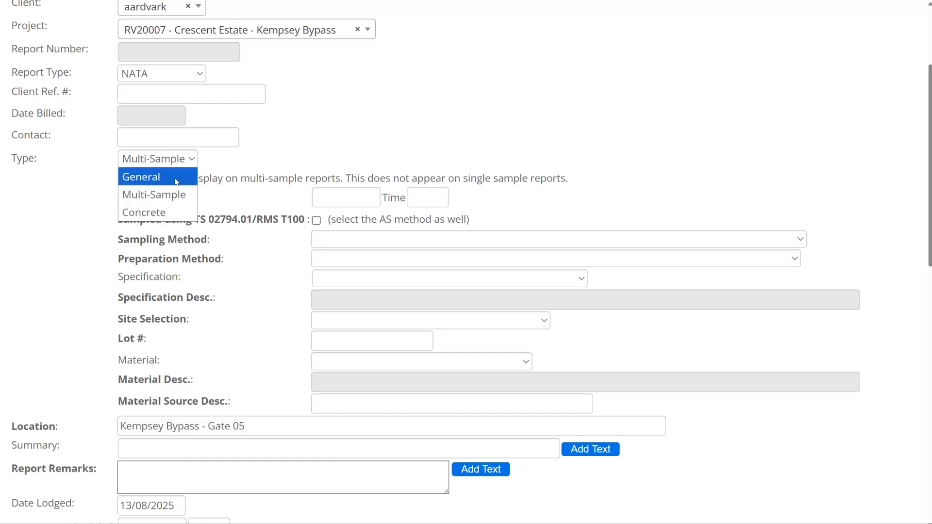
pyautogui.click(169, 177)
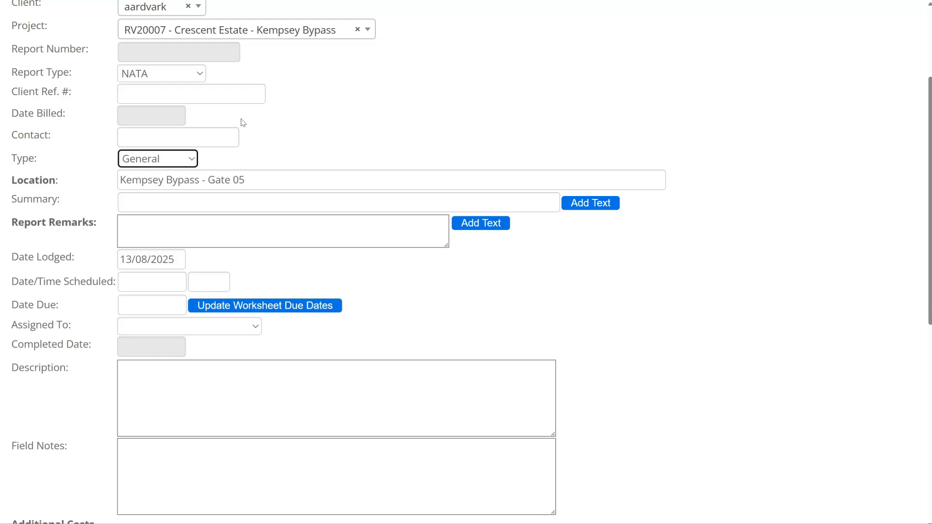
pyautogui.click(178, 203)
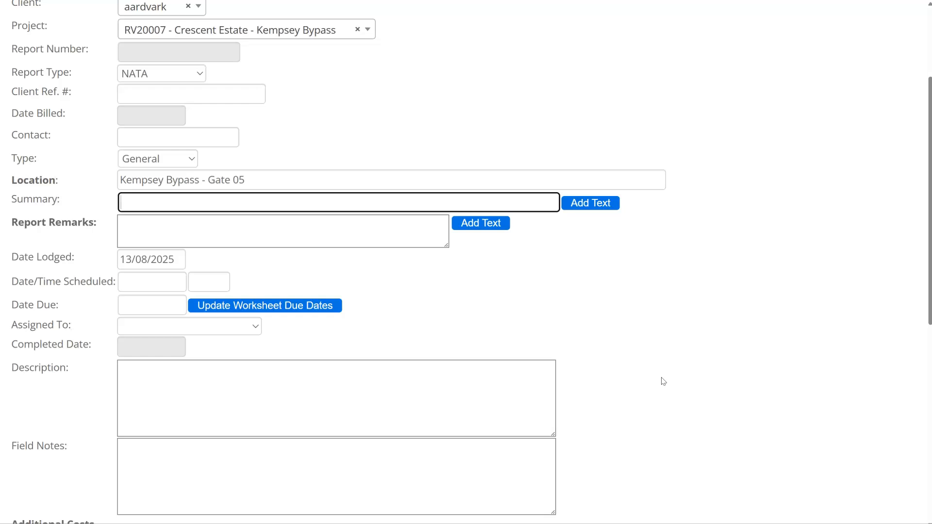
pyautogui.write('nuc testingt')
pyautogui.moveTo(201, 205); pyautogui.dragTo(57, 194)
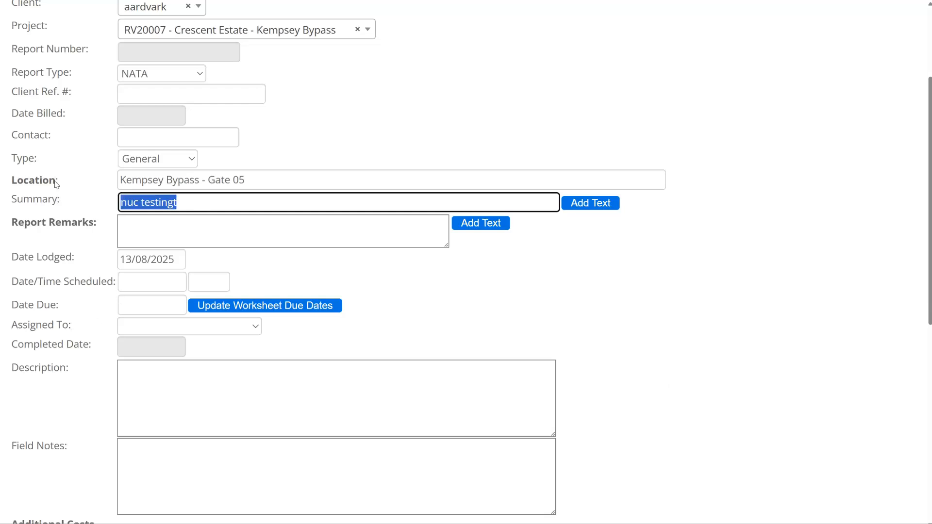
pyautogui.press('BackSpace')
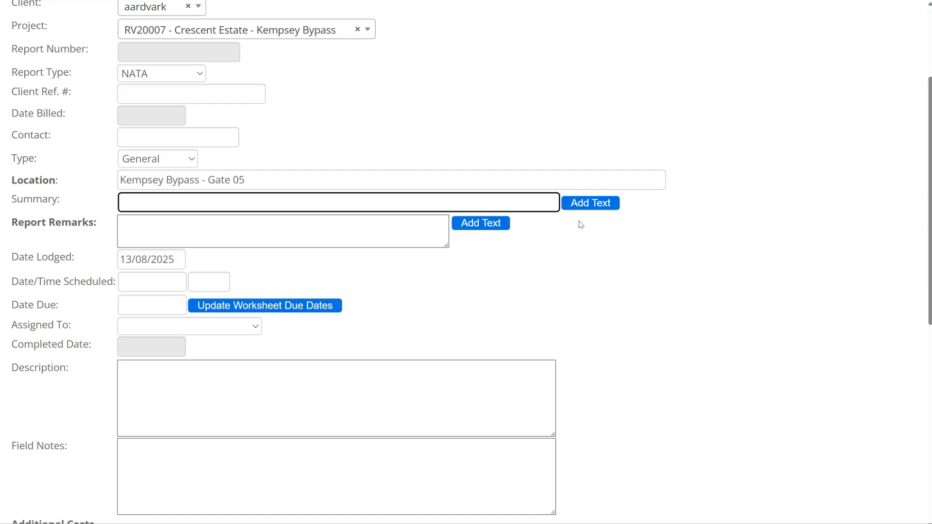
# Fill the work request's summary with the Super-T text from the template list
pyautogui.click(600, 205)
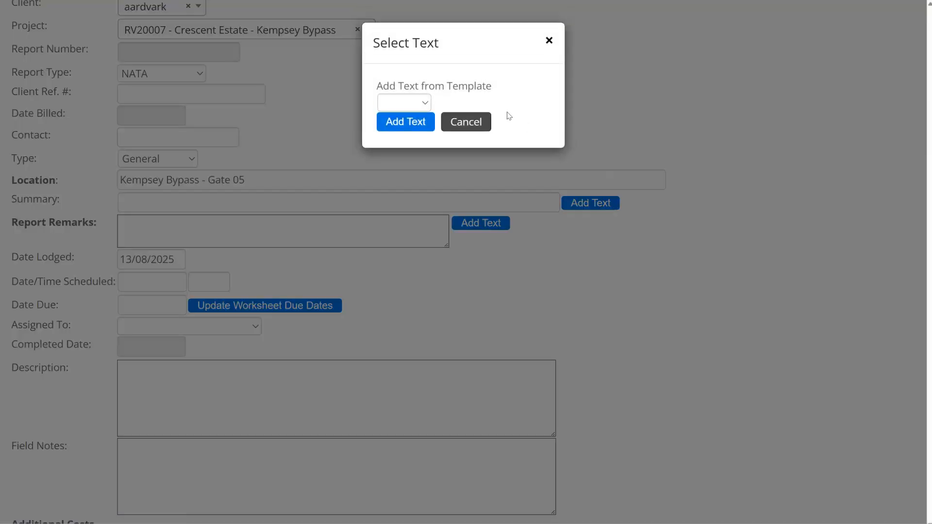
pyautogui.click(427, 105)
pyautogui.click(412, 133)
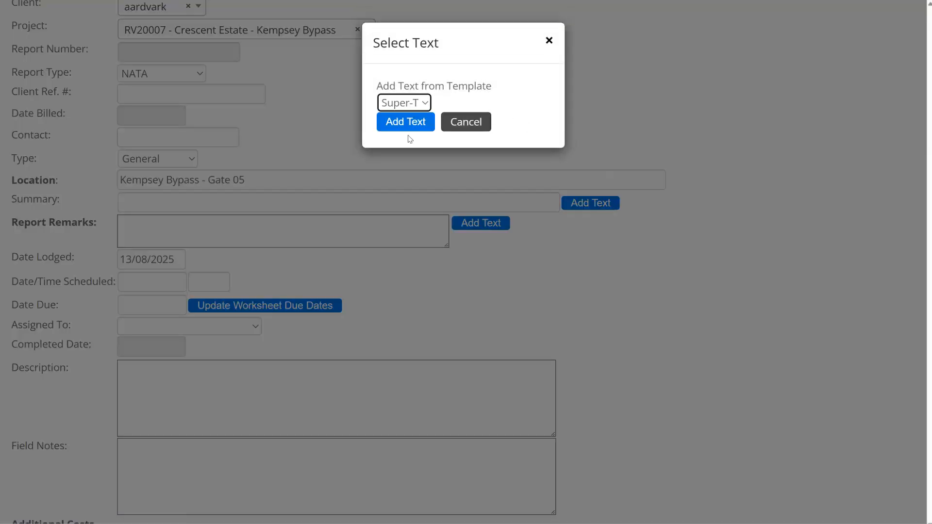
pyautogui.click(411, 123)
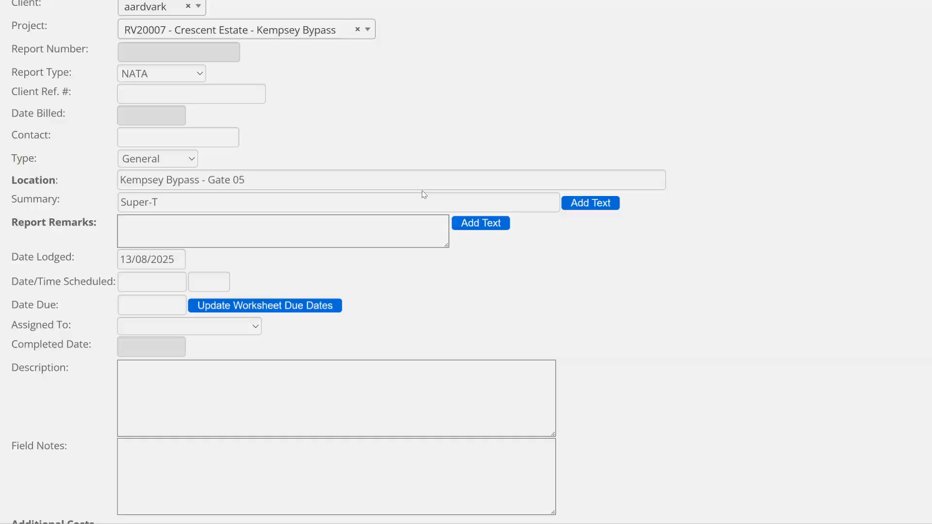
pyautogui.click(175, 224)
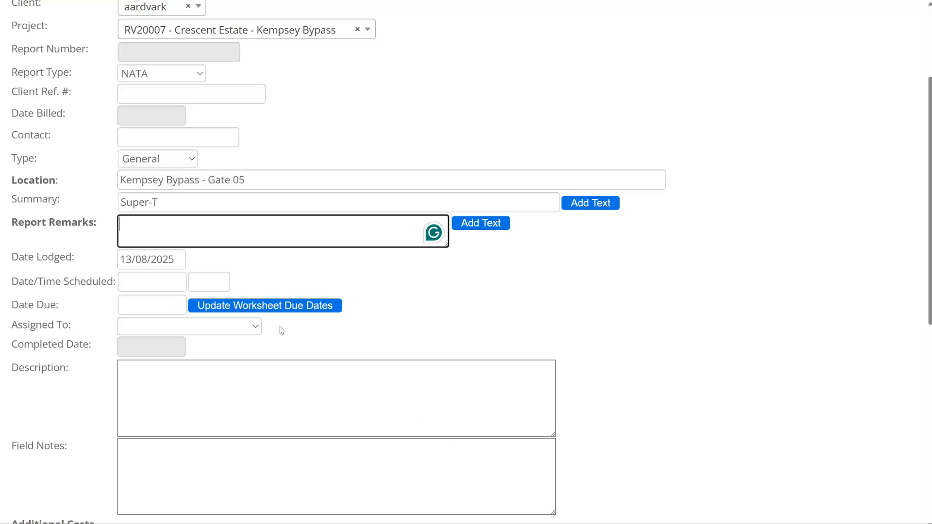
# Schedule the work request for 15/08/2025 at 13:00
pyautogui.click(129, 283)
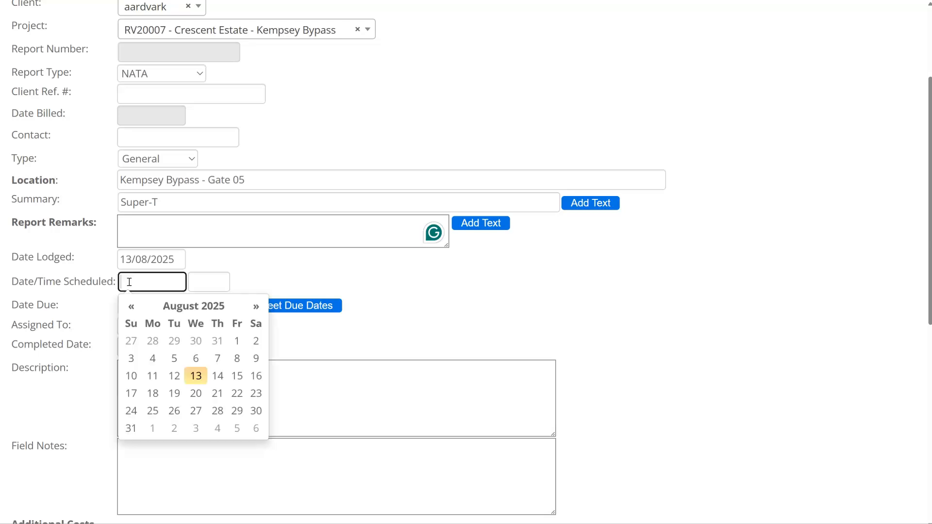
pyautogui.click(237, 377)
pyautogui.click(213, 282)
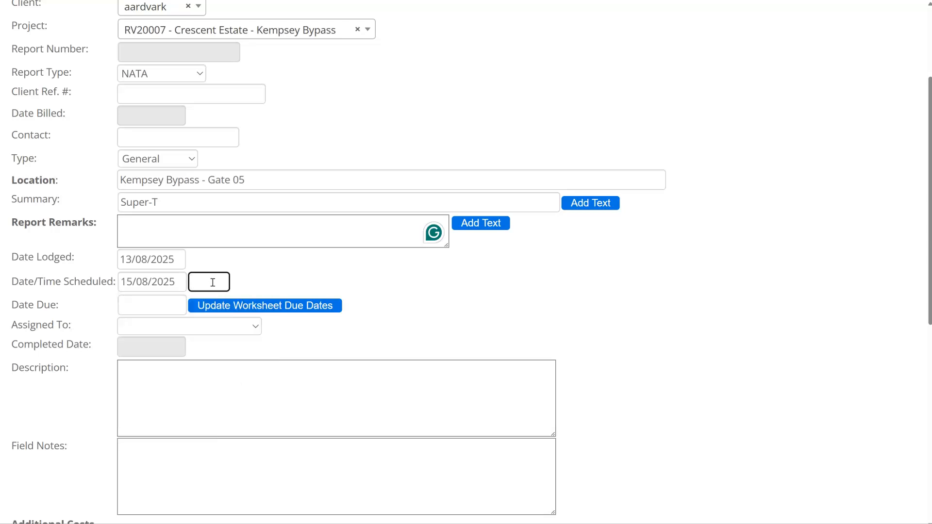
pyautogui.write('13:00')
# Enter "Take 6 nucs" as the work request's description
pyautogui.click(158, 373)
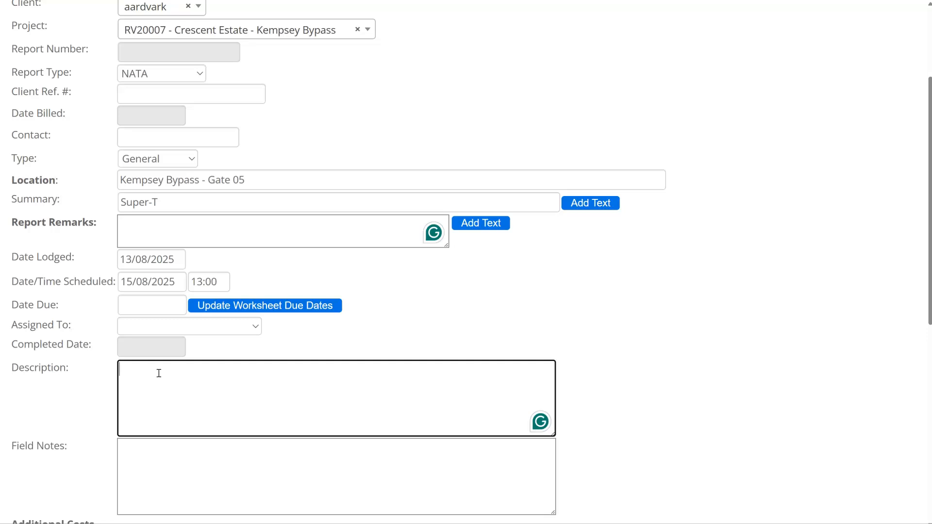
pyautogui.write('Tak')
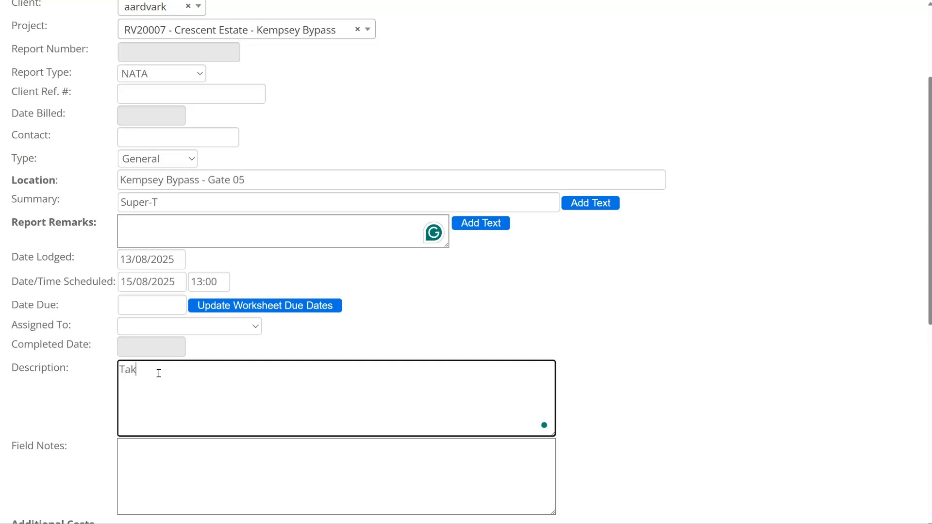
pyautogui.write('e 6 nucs')
# Assign the work request to the last technician offered and set its due date to 18/08/2025
pyautogui.click(257, 328)
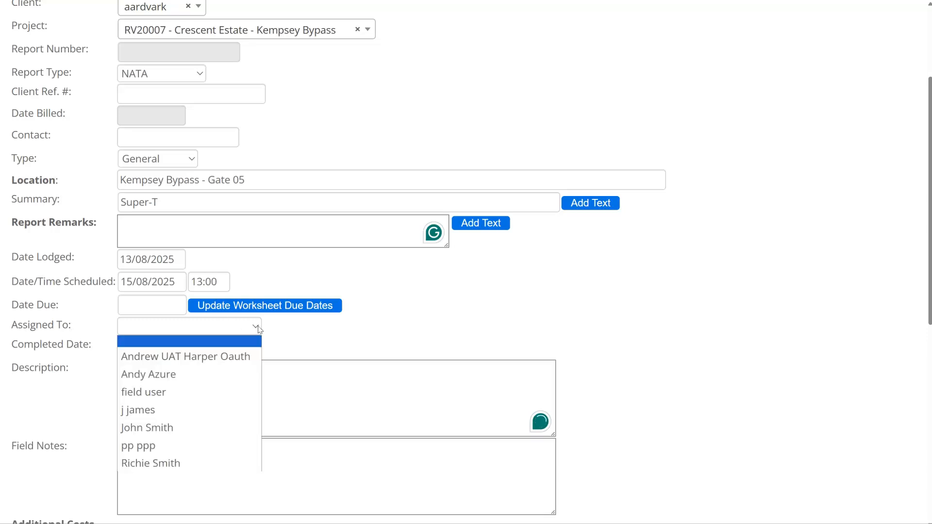
pyautogui.click(159, 464)
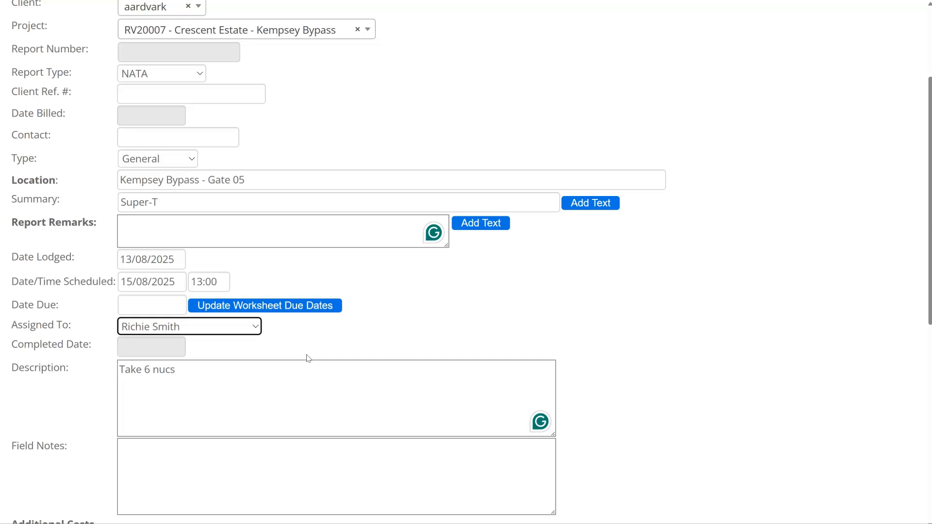
pyautogui.click(136, 304)
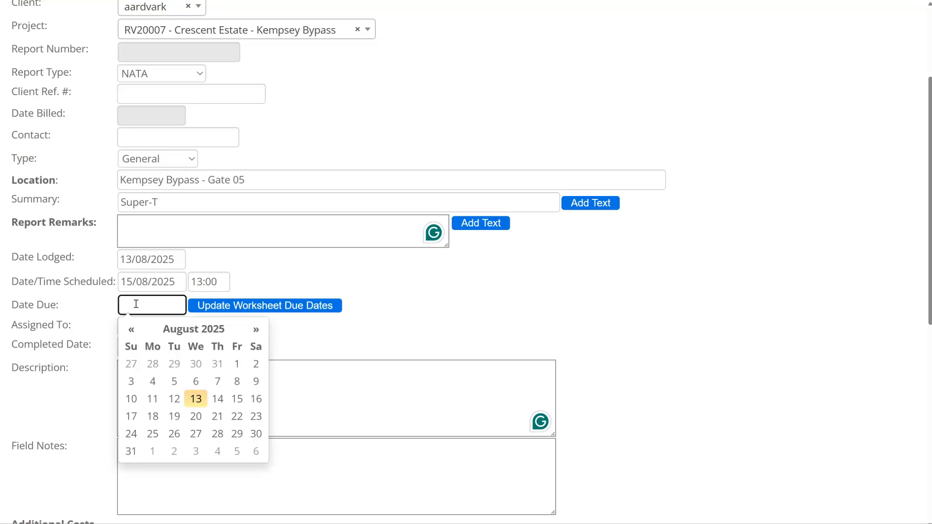
pyautogui.click(153, 417)
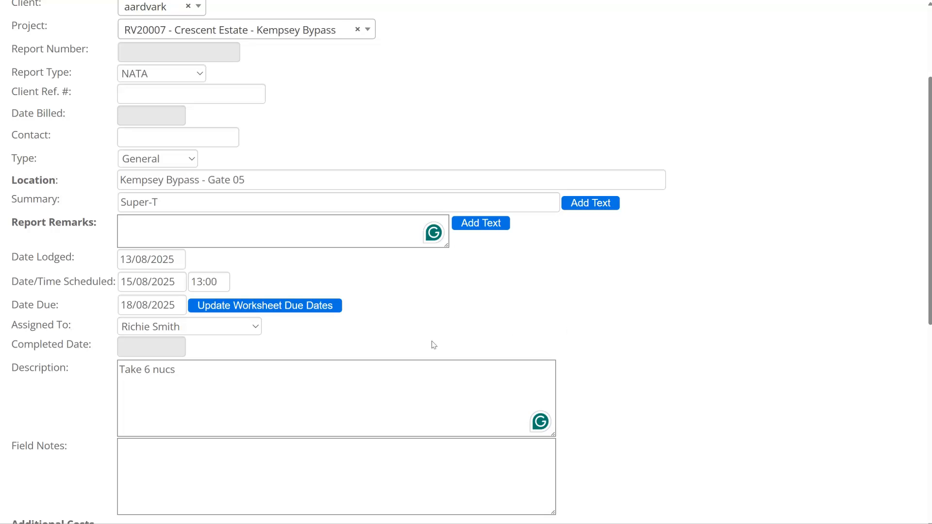
# Add an Establishment Fee of 1 unit as the first additional cost
pyautogui.scroll(-2, 407, 299)
pyautogui.scroll(3, 407, 298)
pyautogui.scroll(-9, 408, 298)
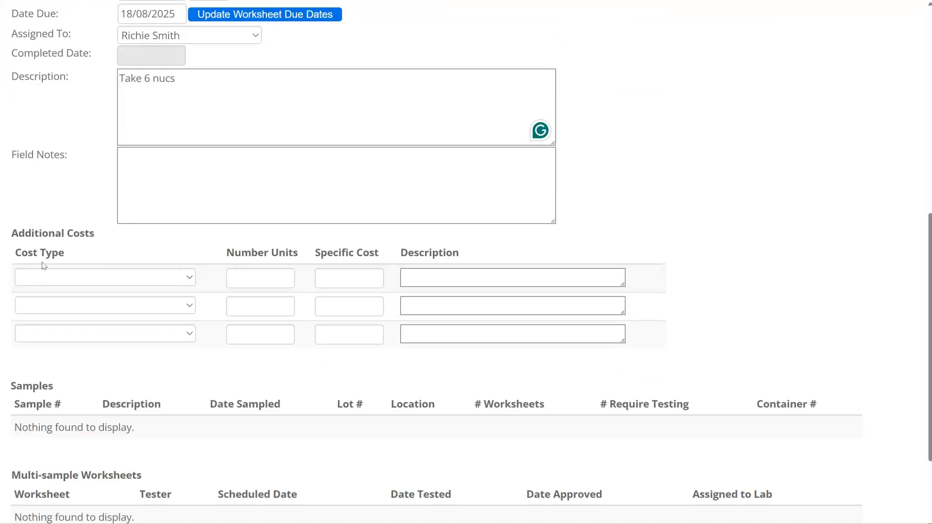
pyautogui.click(190, 278)
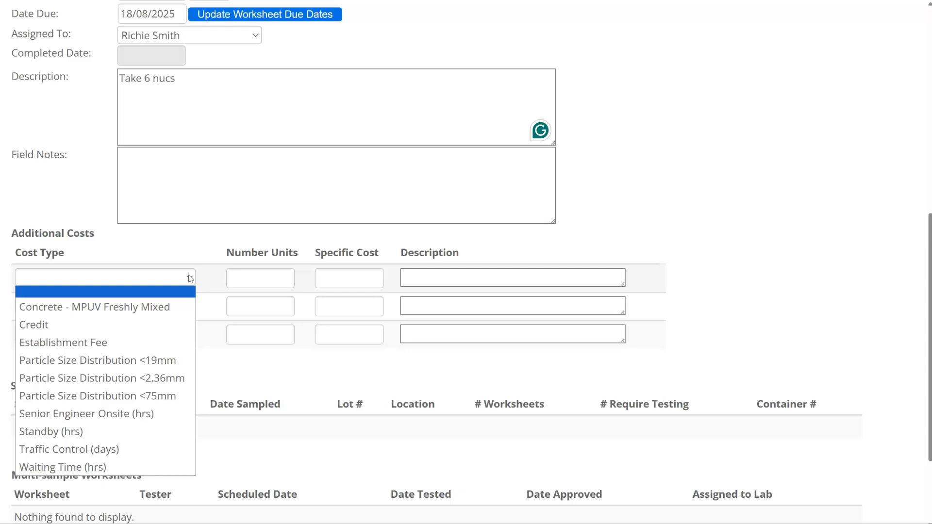
pyautogui.click(98, 342)
pyautogui.click(253, 277)
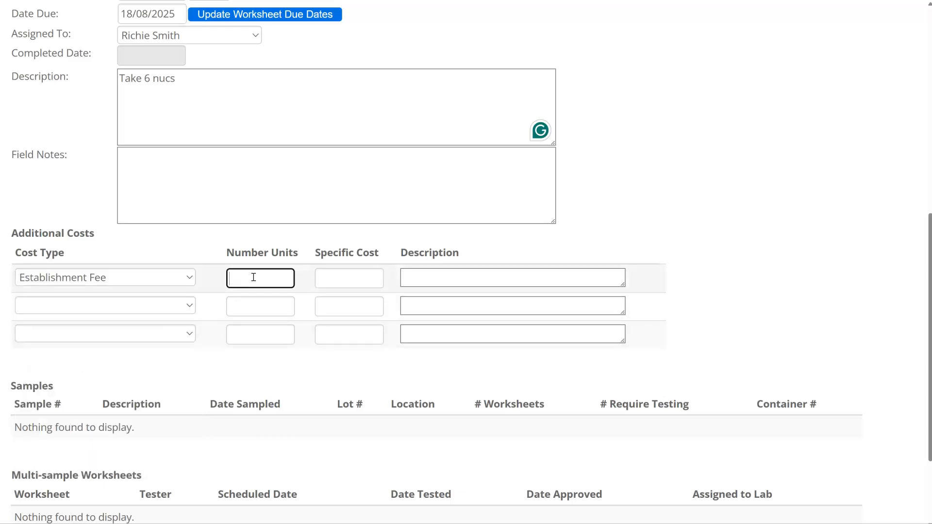
pyautogui.write('1')
# Add Waiting Time (hrs) with 2.5 units as the second additional cost
pyautogui.click(190, 305)
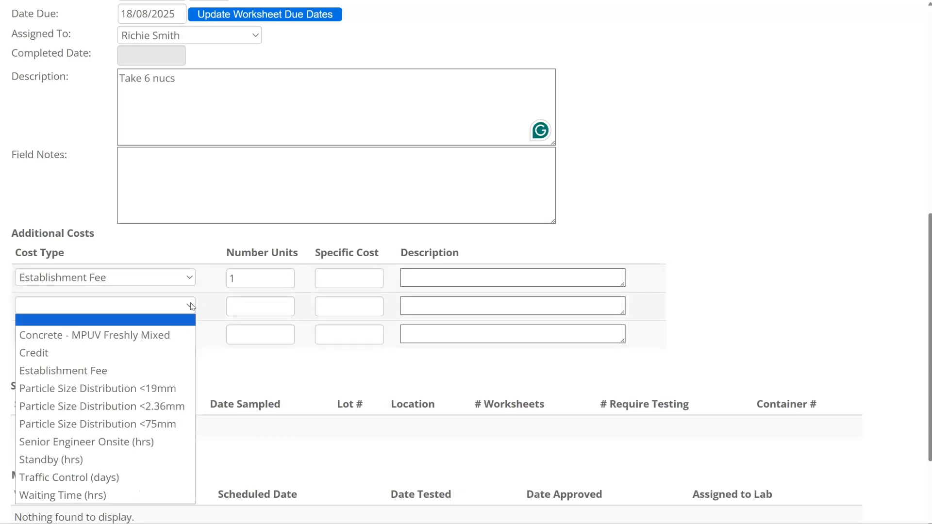
pyautogui.click(121, 494)
pyautogui.click(245, 304)
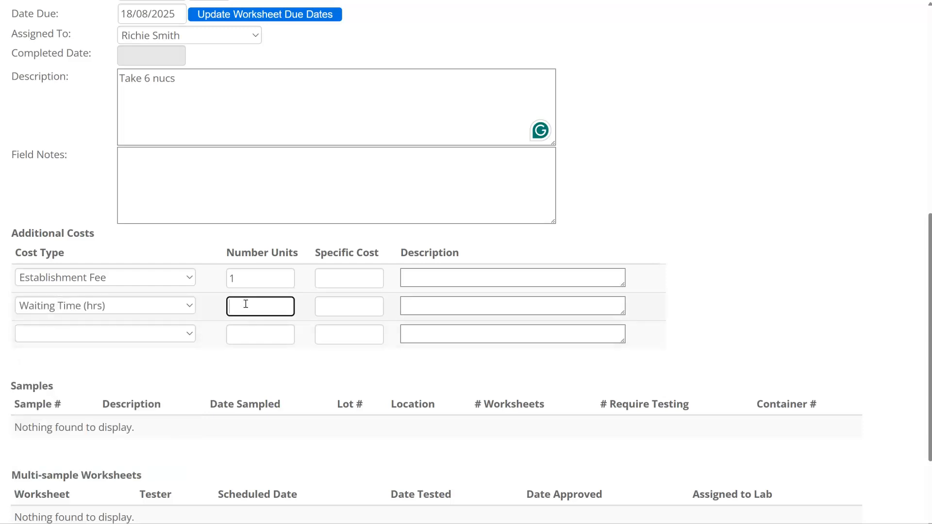
pyautogui.write('2.5')
pyautogui.press('Tab')
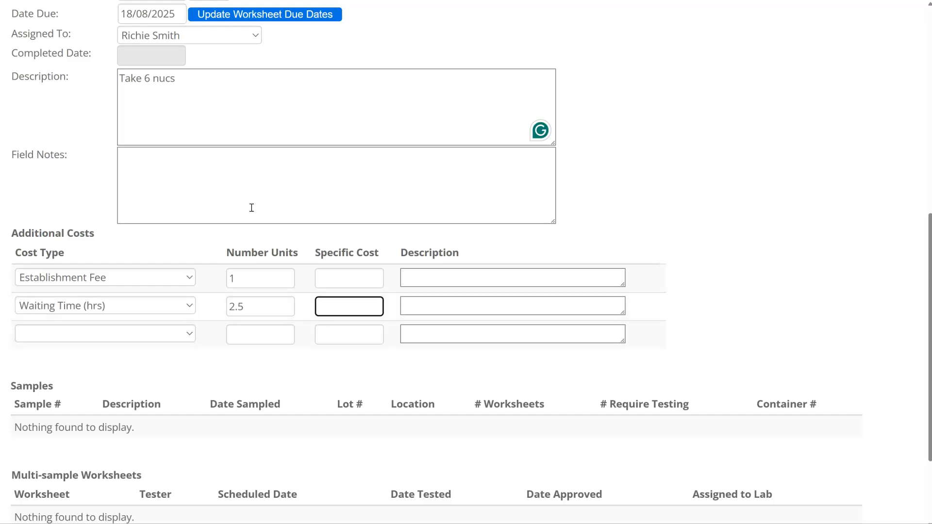
# Save the new work request and open the list of all work requests
pyautogui.scroll(9, 293, 245)
pyautogui.click(33, 97)
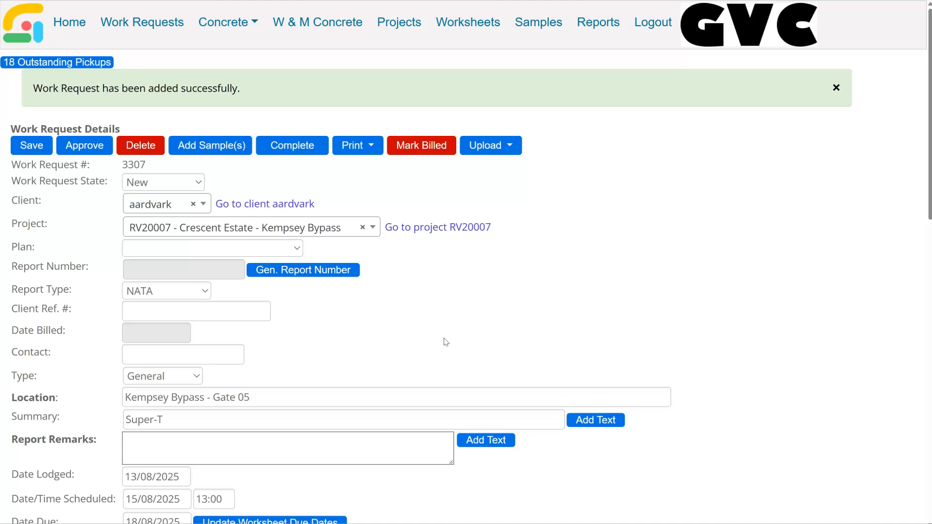
pyautogui.click(149, 28)
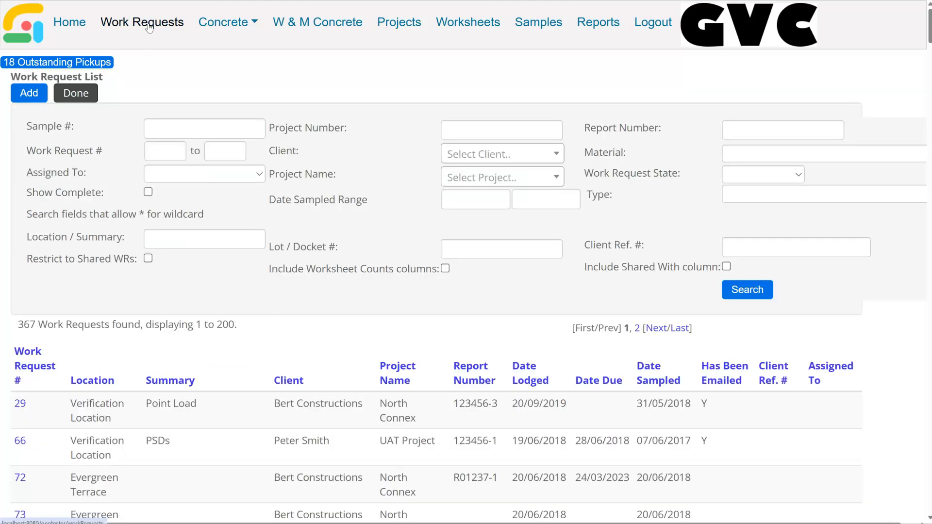
# Search the work request list for requests assigned to the last technician offered and look through the results
pyautogui.scroll(-2, 328, 218)
pyautogui.click(190, 146)
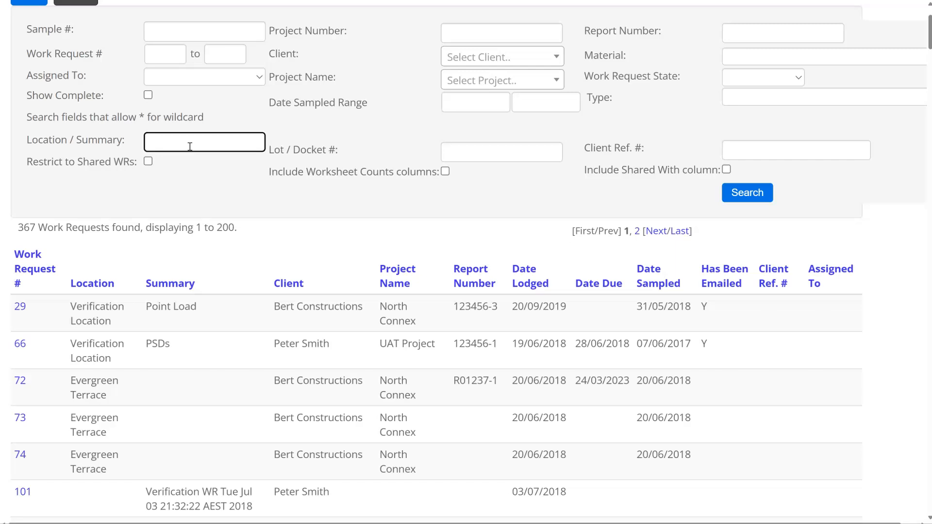
pyautogui.click(262, 77)
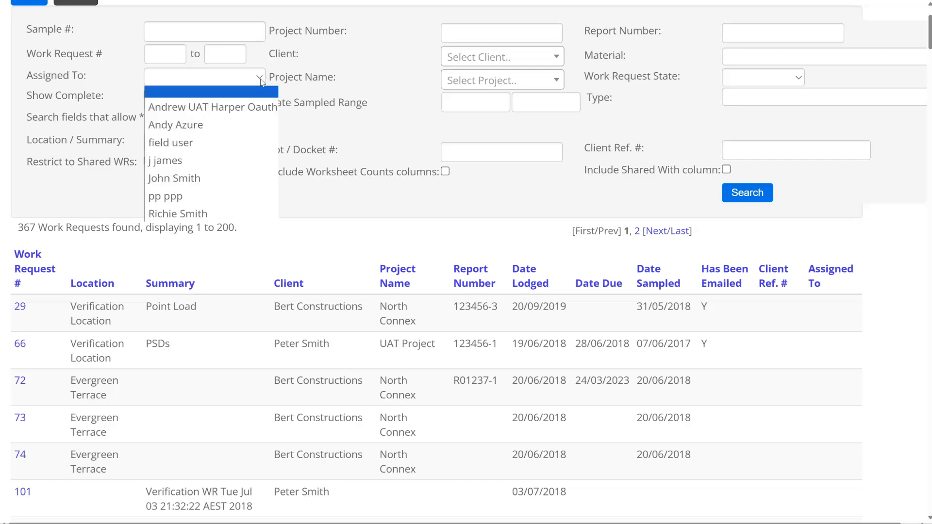
pyautogui.click(175, 213)
pyautogui.click(739, 189)
pyautogui.scroll(-5, 246, 444)
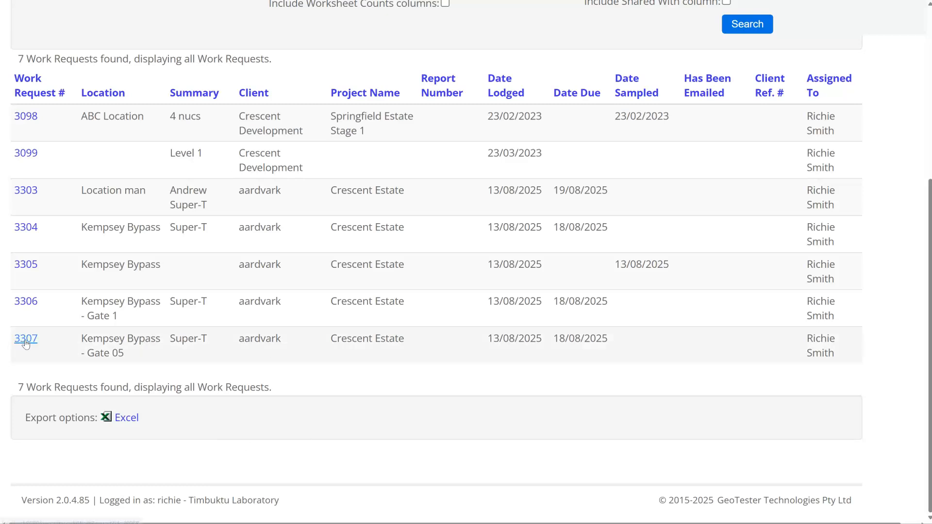
# Narrow the work request search to the location or summary text "super-t" and review the matching requests
pyautogui.scroll(5, 325, 333)
pyautogui.click(174, 243)
pyautogui.write('super-t')
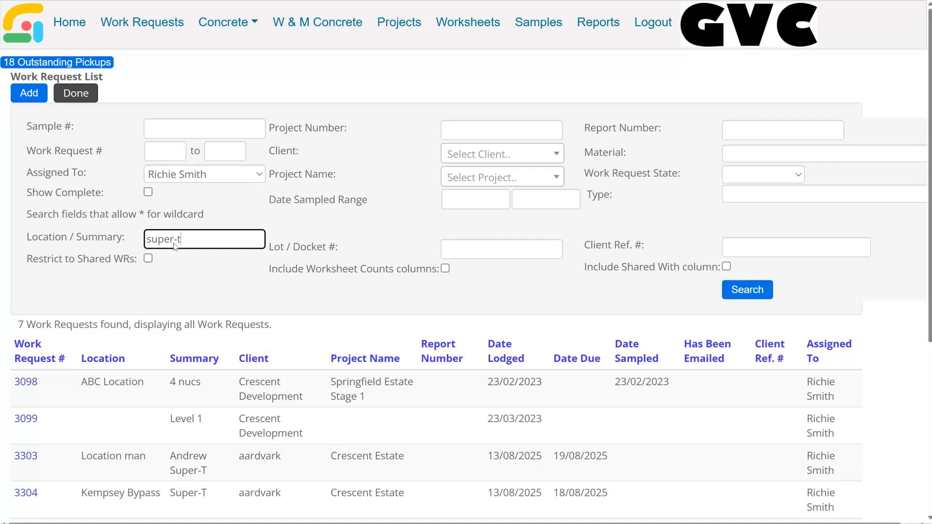
pyautogui.press('Return')
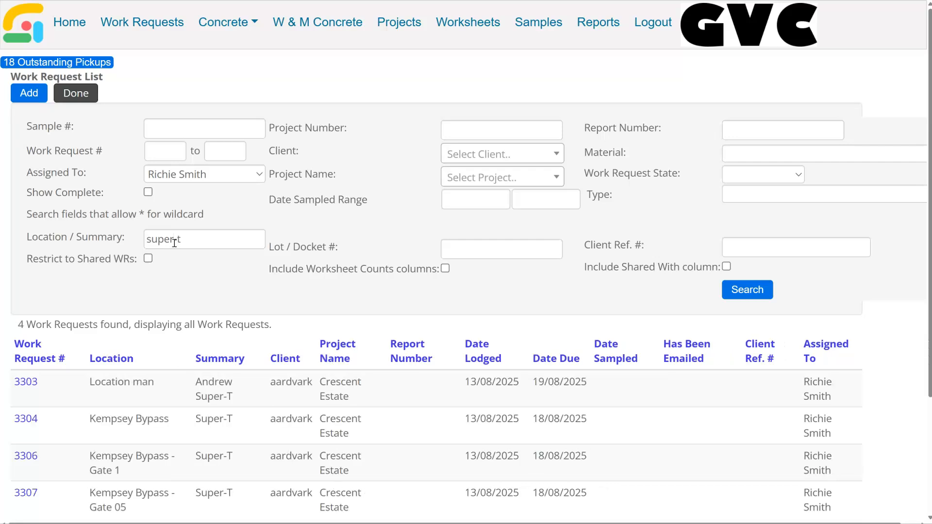
pyautogui.scroll(-3, 290, 302)
pyautogui.scroll(3, 333, 289)
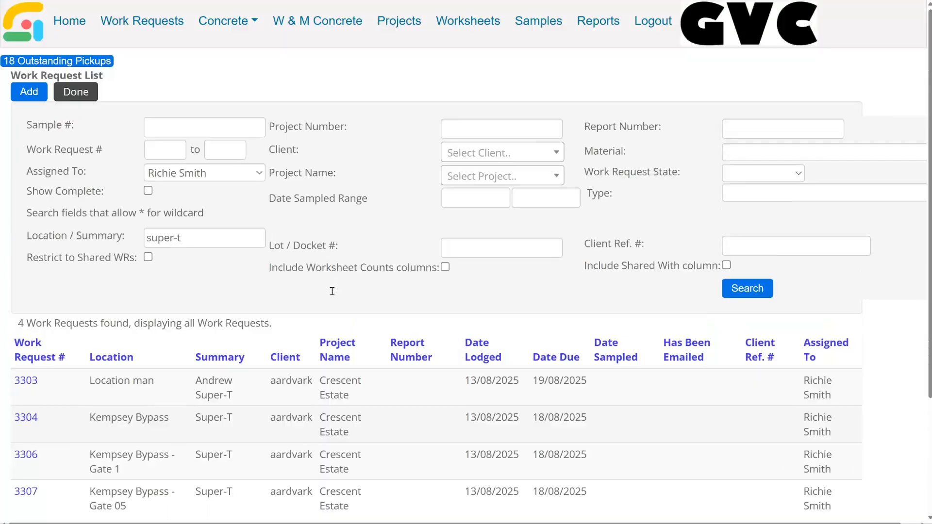